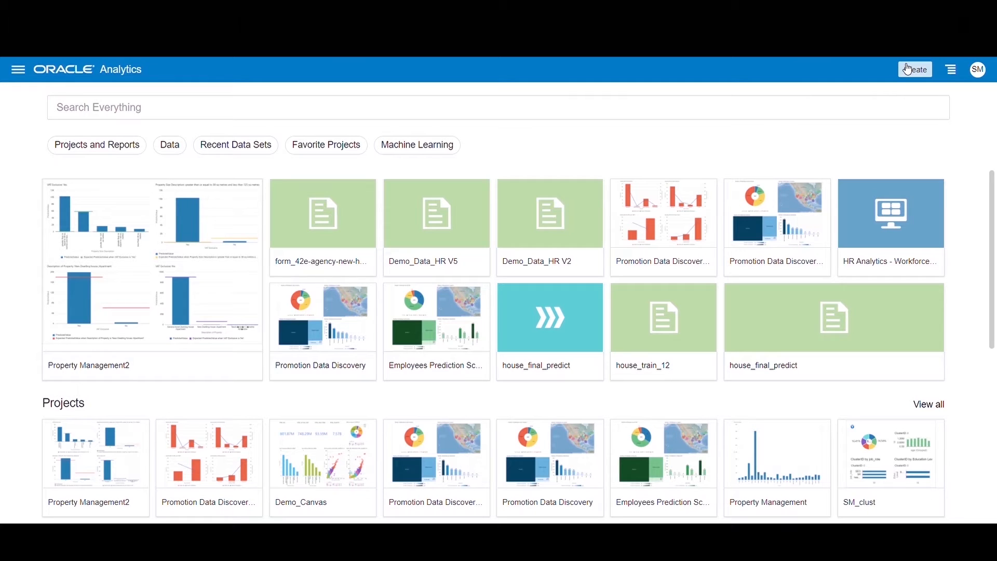
Create a data set from the file form_42k-agency-sh-app-price-by-yr_0.csv, keeping its default name and separators.
{"action": "left_click", "coordinate": [908, 69]}
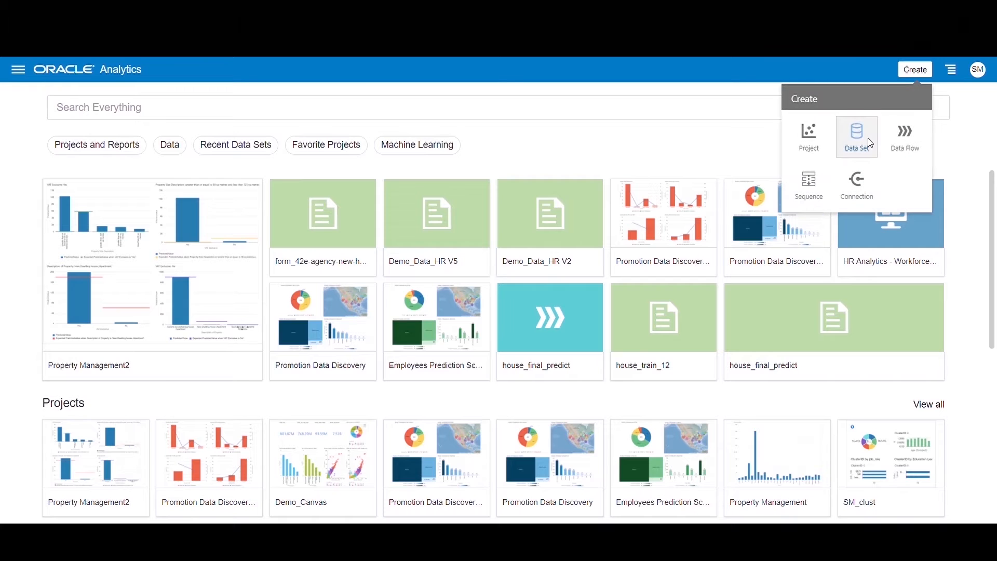
{"action": "left_click", "coordinate": [870, 143]}
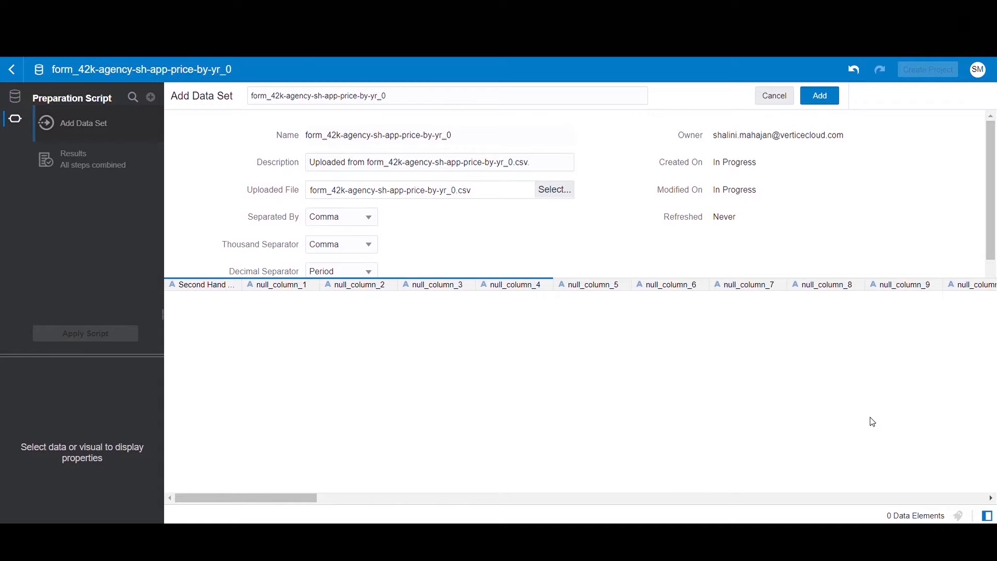
{"action": "left_click", "coordinate": [821, 96]}
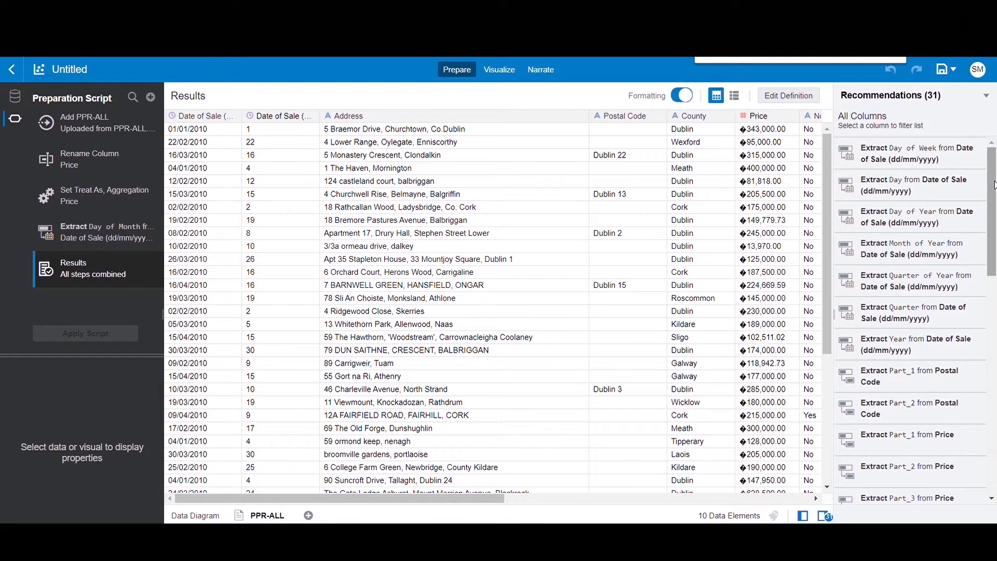
Add the recommended Day of Year extraction for the Date of Sale (dd/mm/yyyy) column to the PPR-ALL preparation script.
{"action": "left_click_drag", "start_coordinate": [995, 185], "coordinate": [994, 418]}
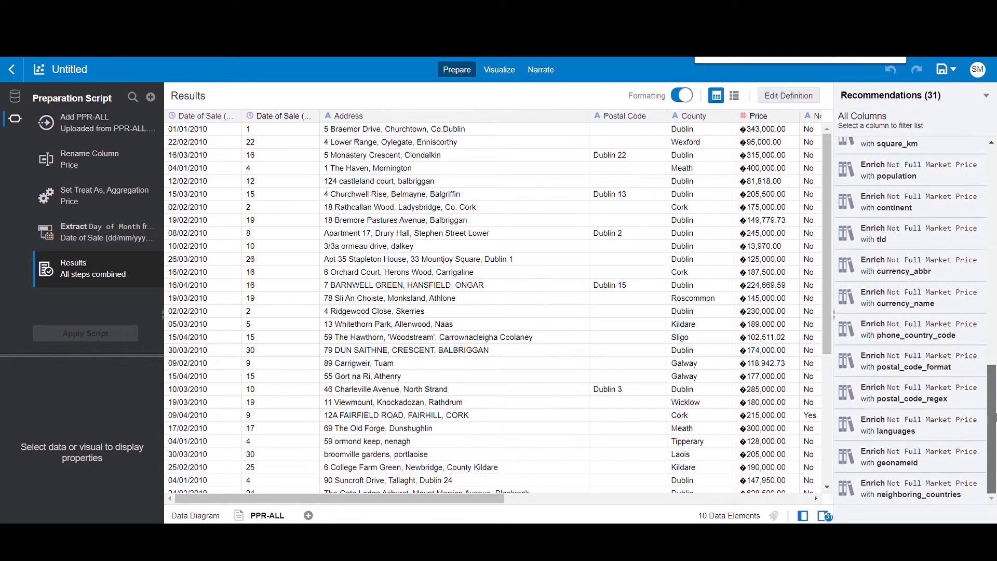
{"action": "left_click", "coordinate": [198, 129]}
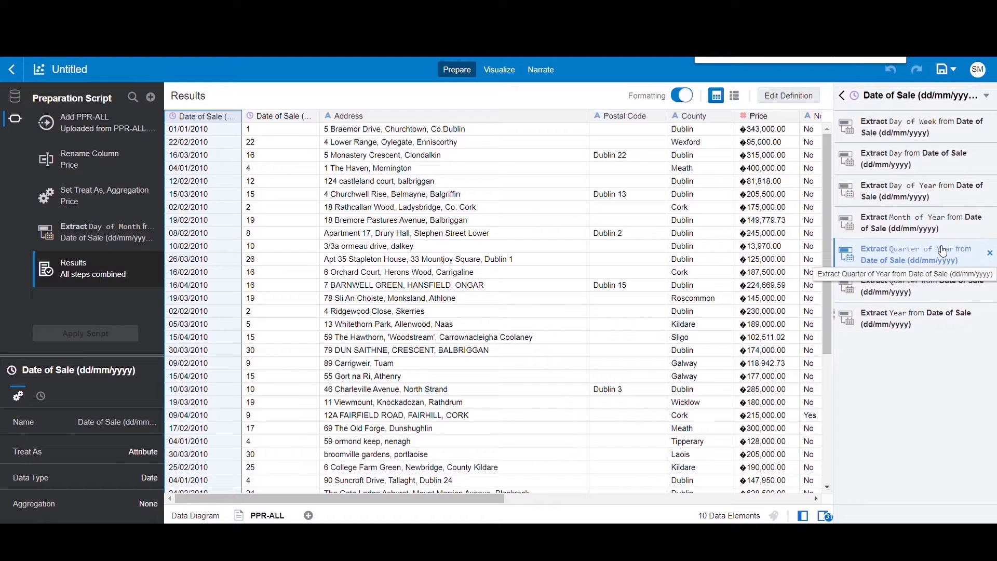
{"action": "left_click", "coordinate": [950, 203]}
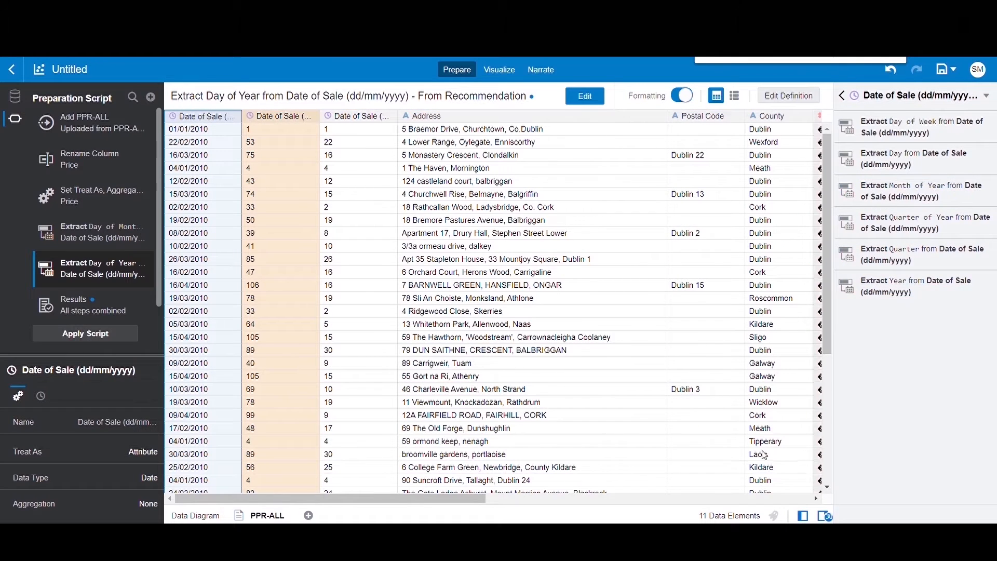
Review the enrichment recommendations for the Not Full Market Price column and apply the preparation script.
{"action": "left_click_drag", "start_coordinate": [463, 501], "coordinate": [682, 525]}
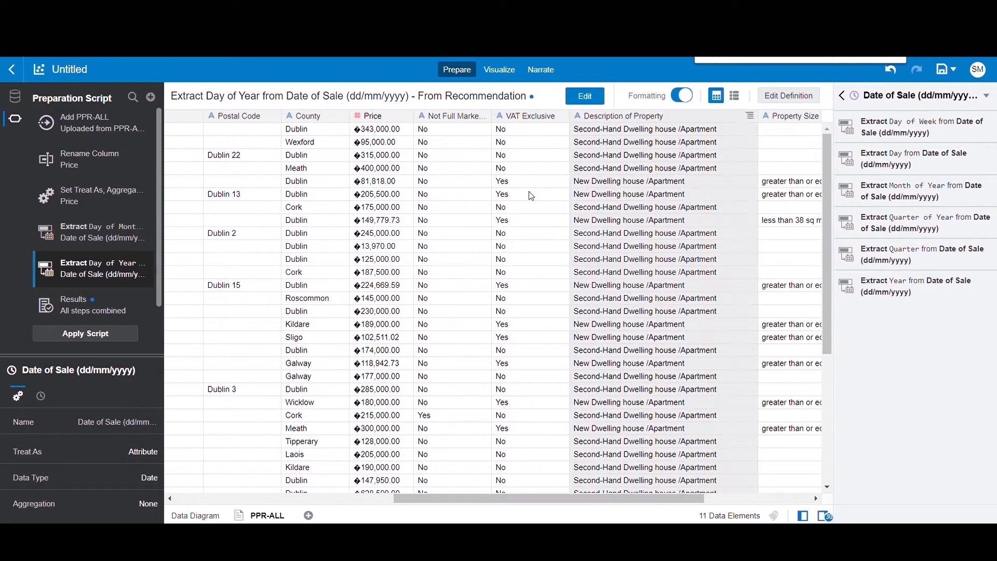
{"action": "left_click", "coordinate": [455, 113]}
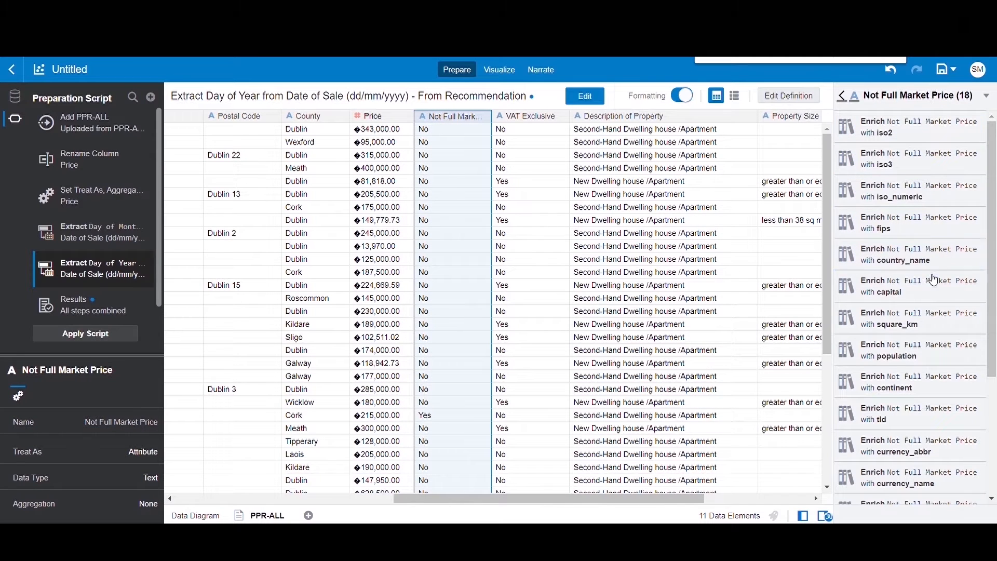
{"action": "left_click_drag", "start_coordinate": [993, 283], "coordinate": [993, 400]}
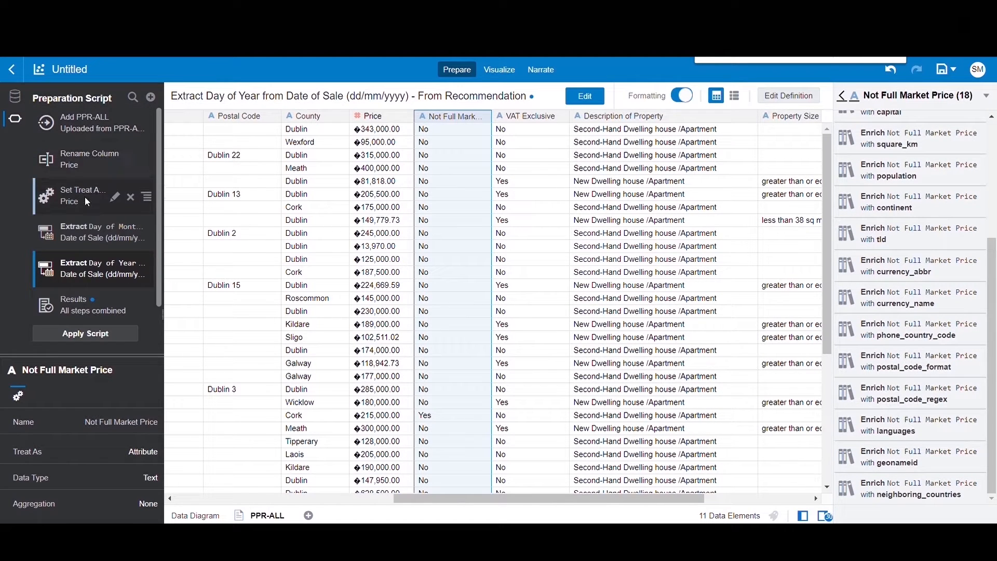
{"action": "left_click", "coordinate": [104, 339]}
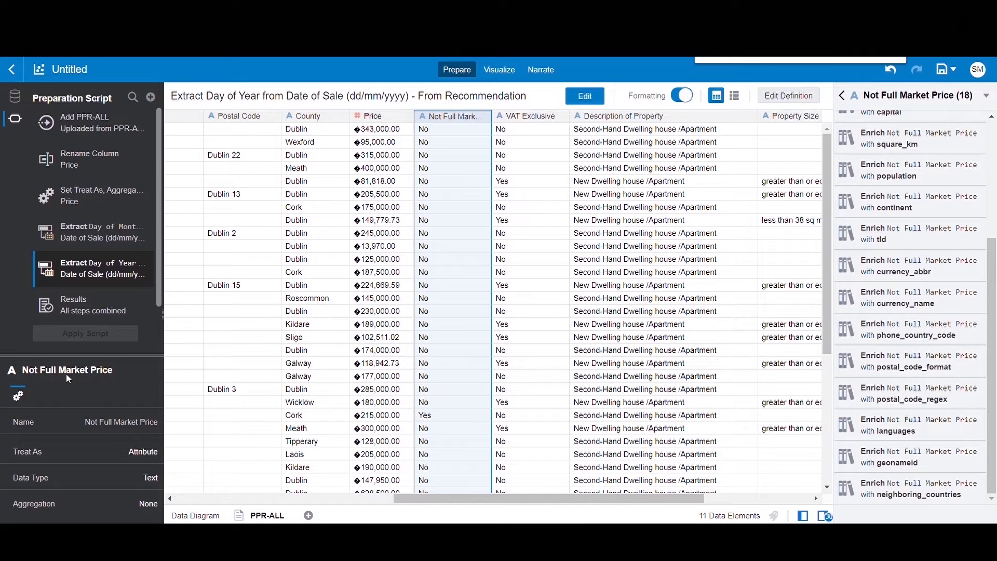
Review the recommendations for the Postal Code column and switch the data preview to the metadata view.
{"action": "left_click", "coordinate": [228, 119]}
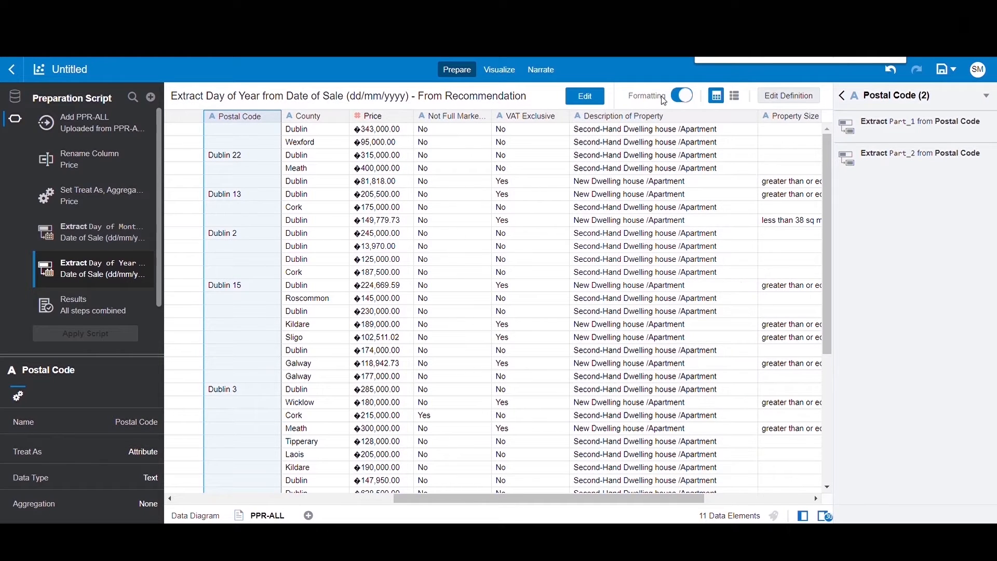
{"action": "left_click", "coordinate": [736, 98]}
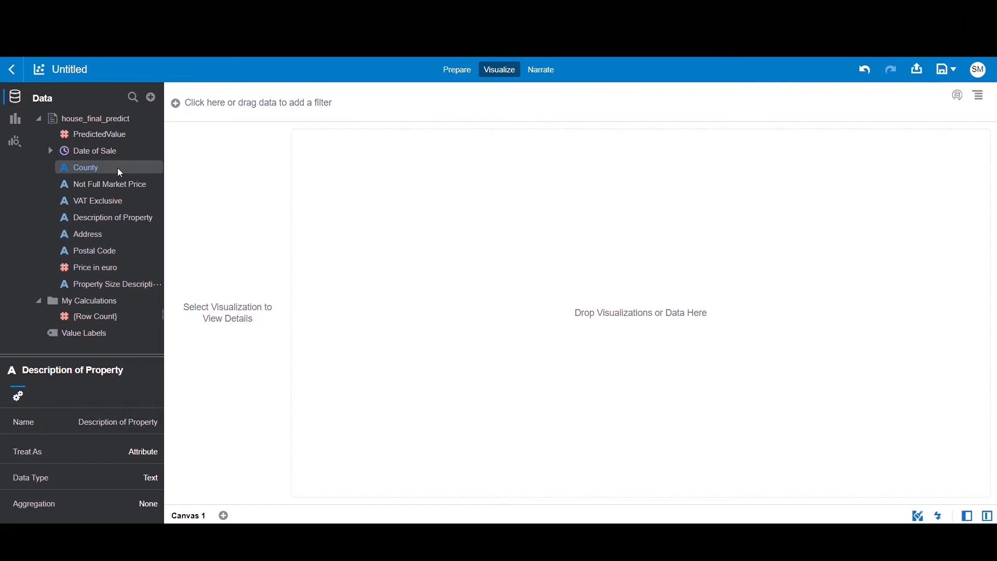
Create a visualization of Price in euro by County on Canvas 1 from the house_final_predict data set.
{"action": "left_click", "coordinate": [119, 172]}
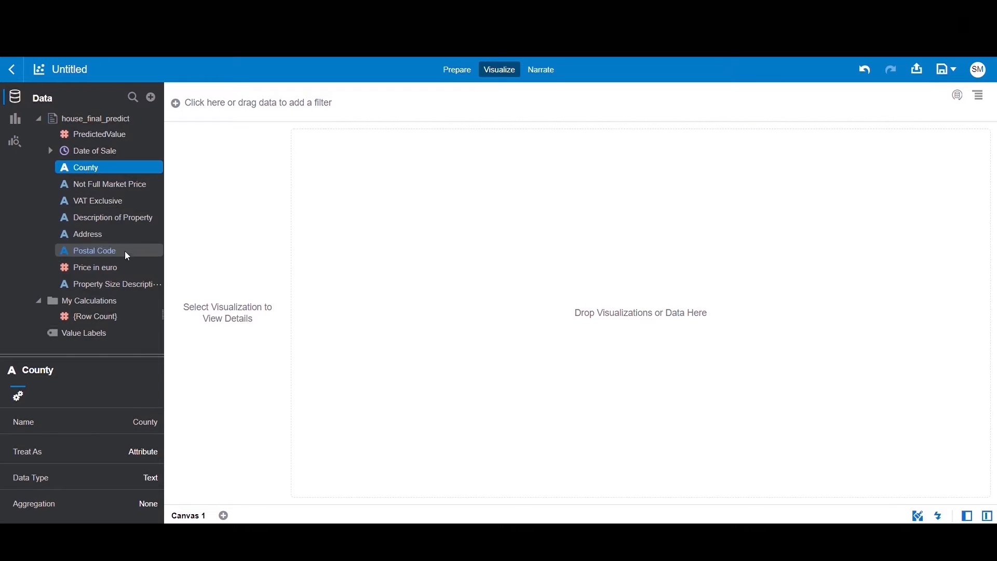
{"action": "left_click", "coordinate": [123, 271], "text": "ctrl"}
{"action": "left_click_drag", "start_coordinate": [123, 274], "coordinate": [414, 247]}
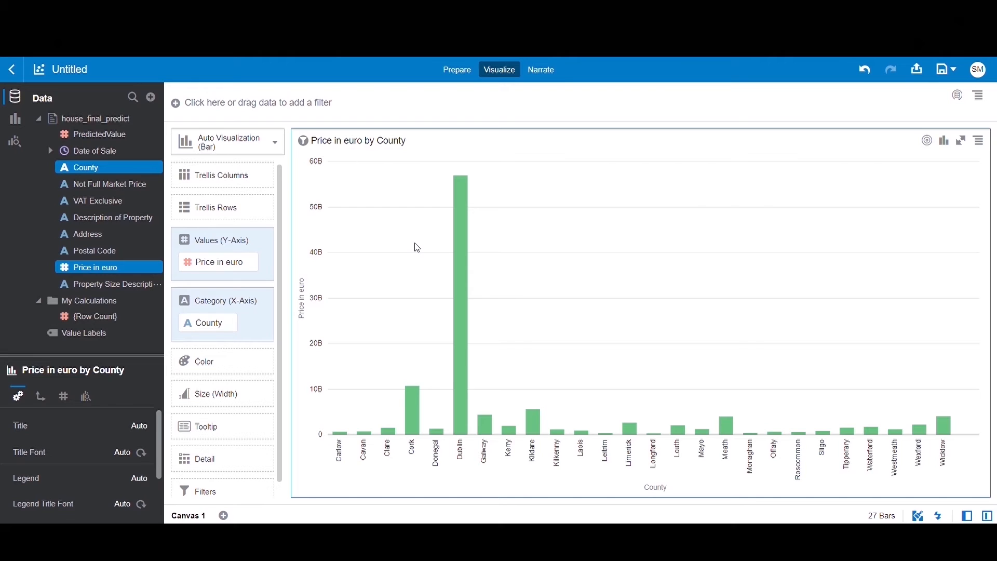
Create a best visualization of Price in euro by Date of Sale (Year) and County.
{"action": "left_click", "coordinate": [52, 152]}
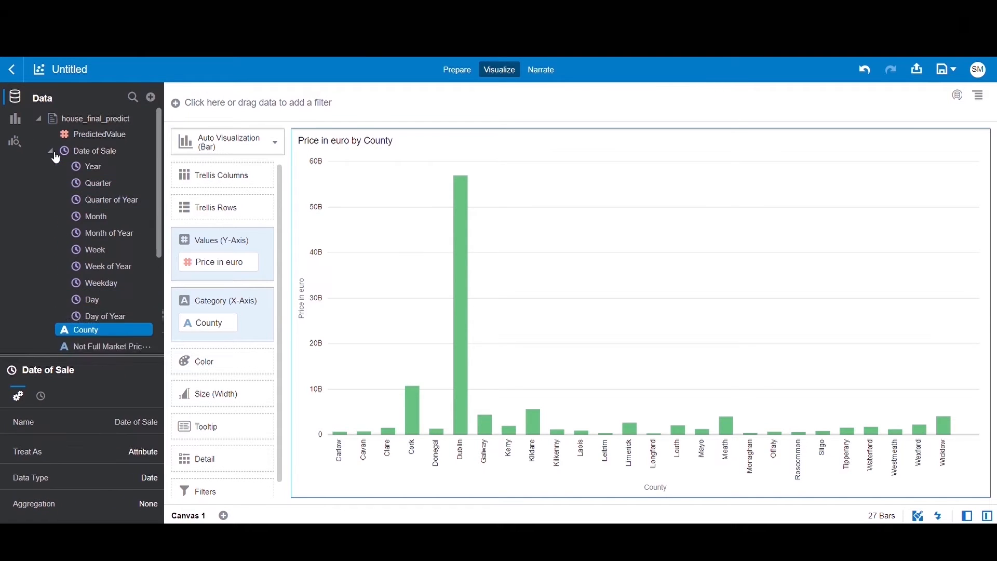
{"action": "left_click", "coordinate": [105, 170], "text": "ctrl"}
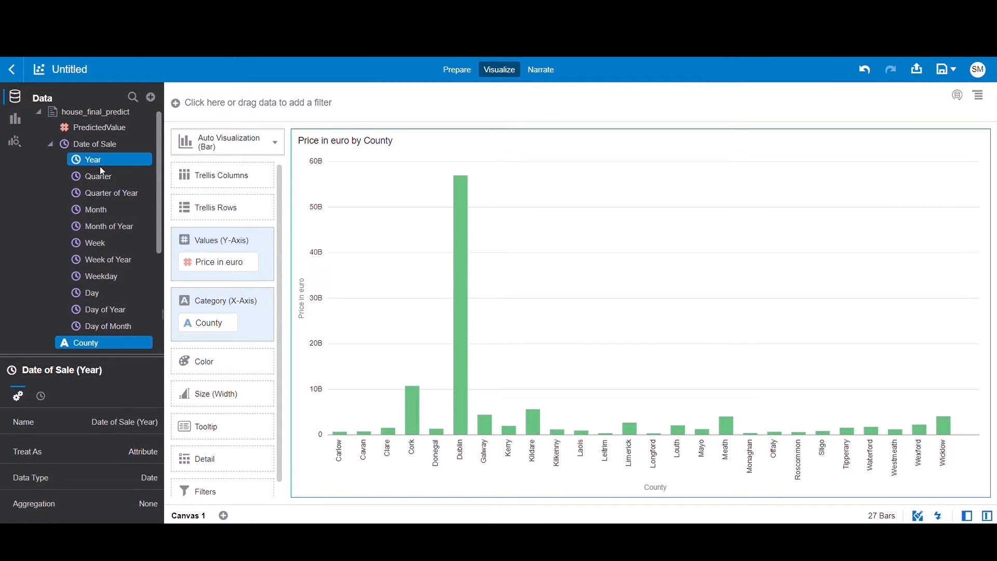
{"action": "right_click", "coordinate": [108, 160]}
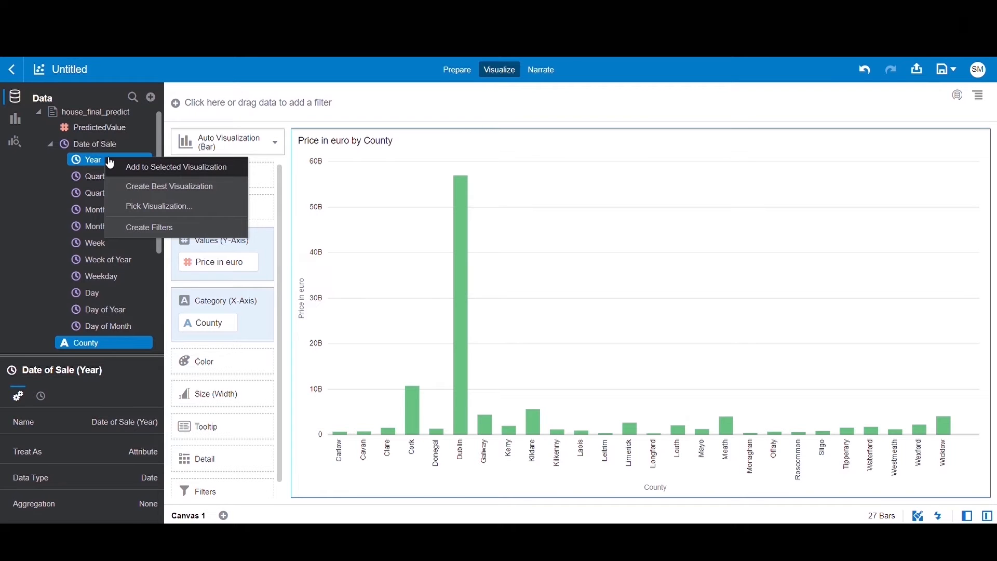
{"action": "left_click", "coordinate": [142, 188]}
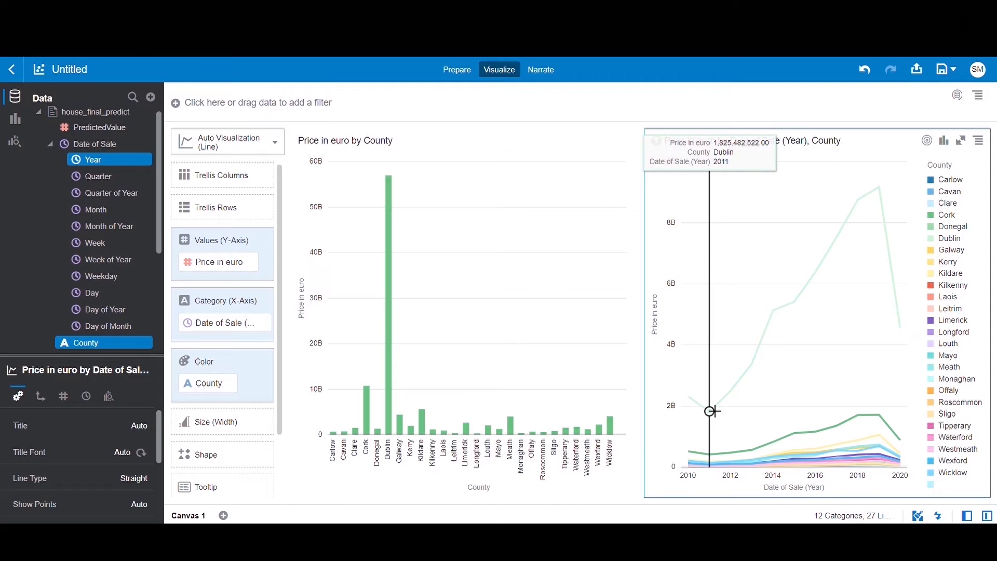
Explain the Property Size Description attribute and add its basic facts donut chart and VAT Exclusive key driver chart to the project.
{"action": "left_click", "coordinate": [49, 223]}
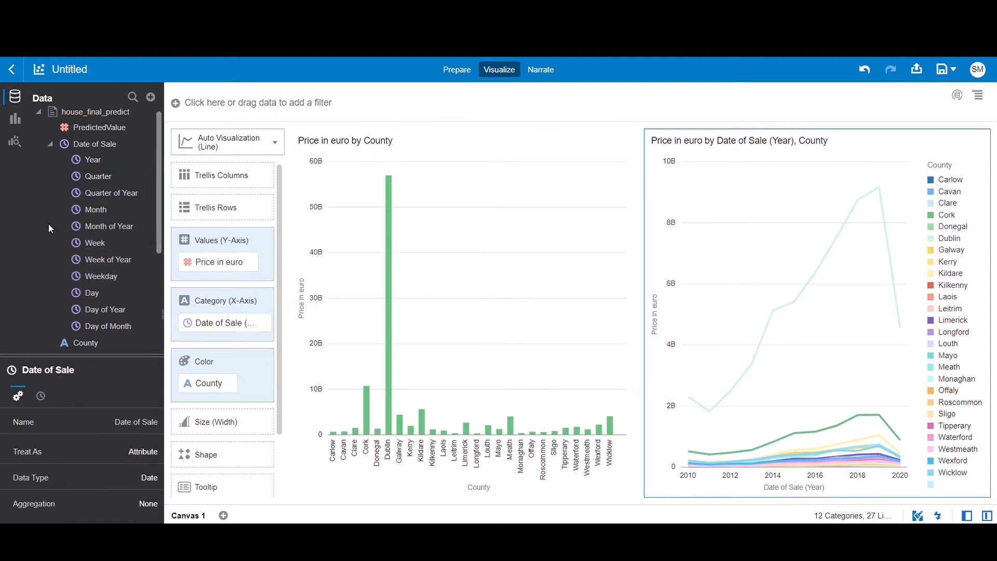
{"action": "left_click", "coordinate": [49, 143]}
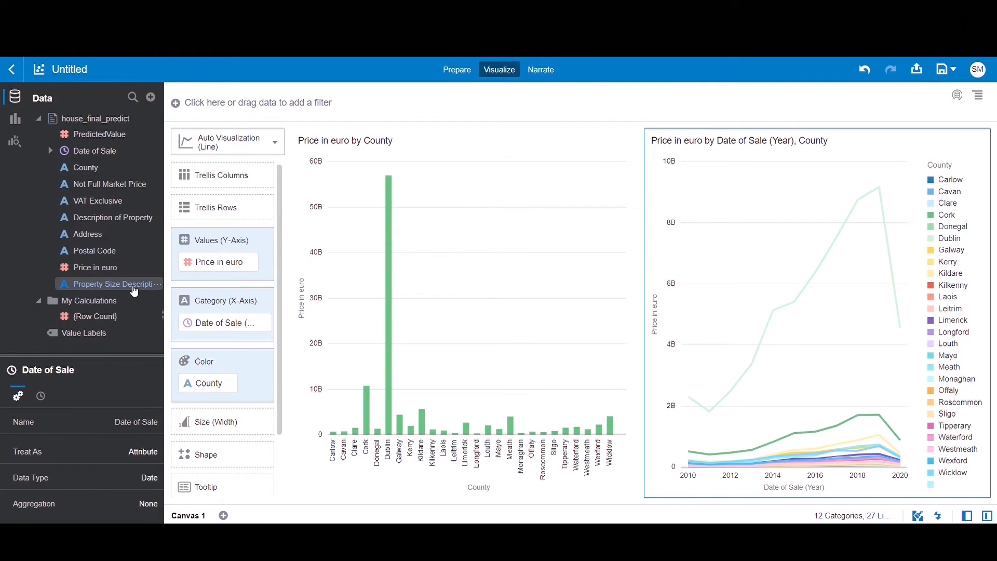
{"action": "right_click", "coordinate": [134, 288]}
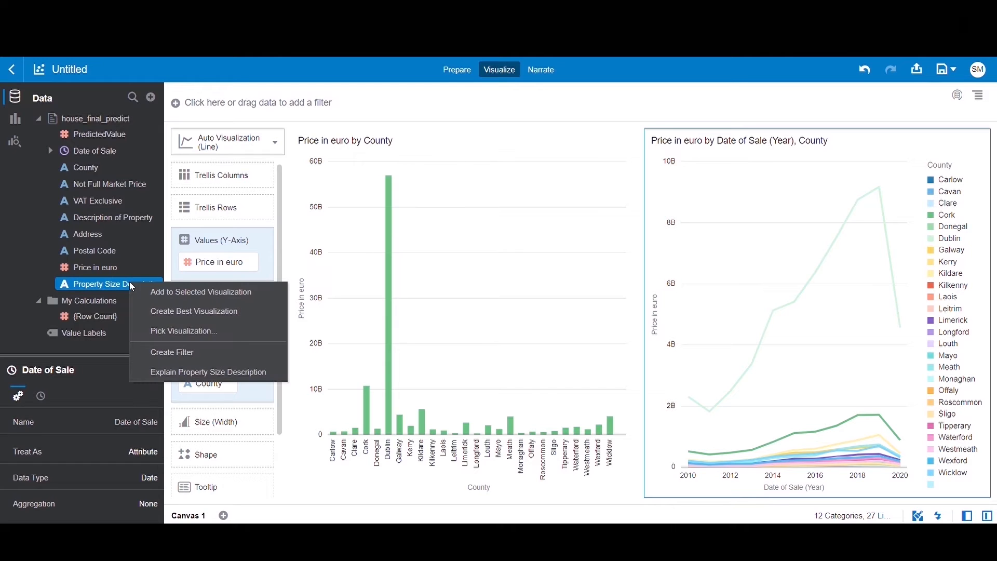
{"action": "left_click", "coordinate": [164, 372]}
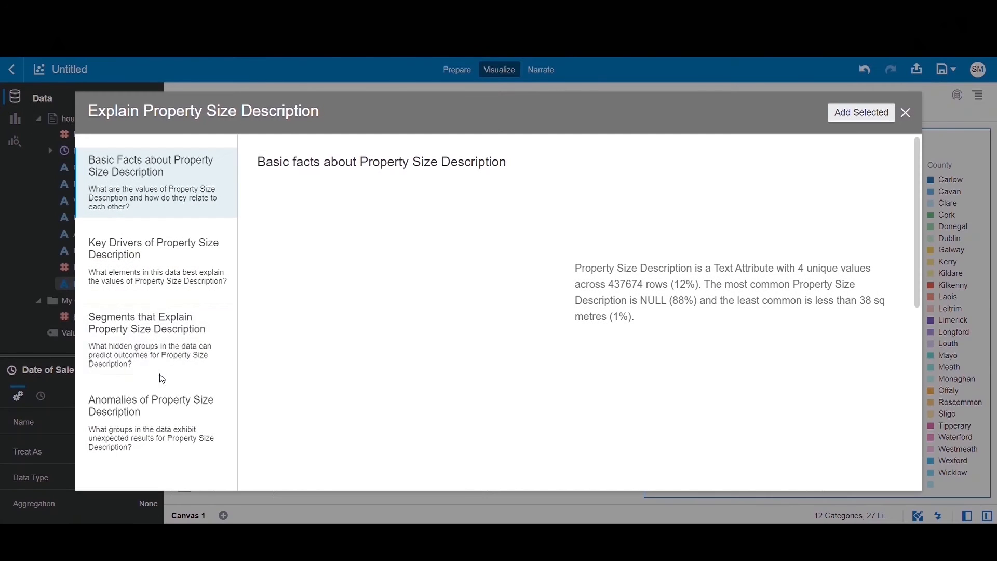
{"action": "left_click", "coordinate": [559, 196]}
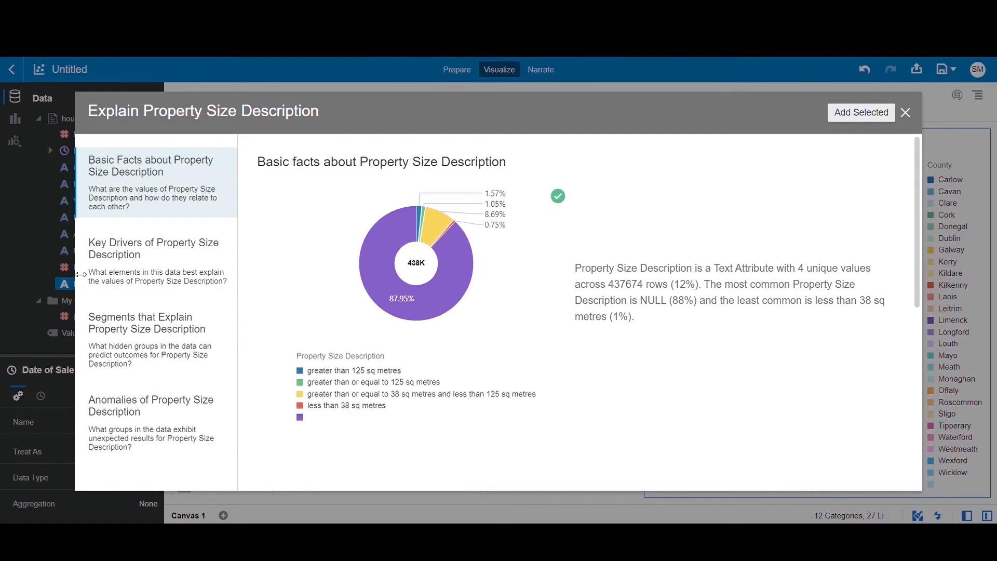
{"action": "left_click", "coordinate": [151, 259]}
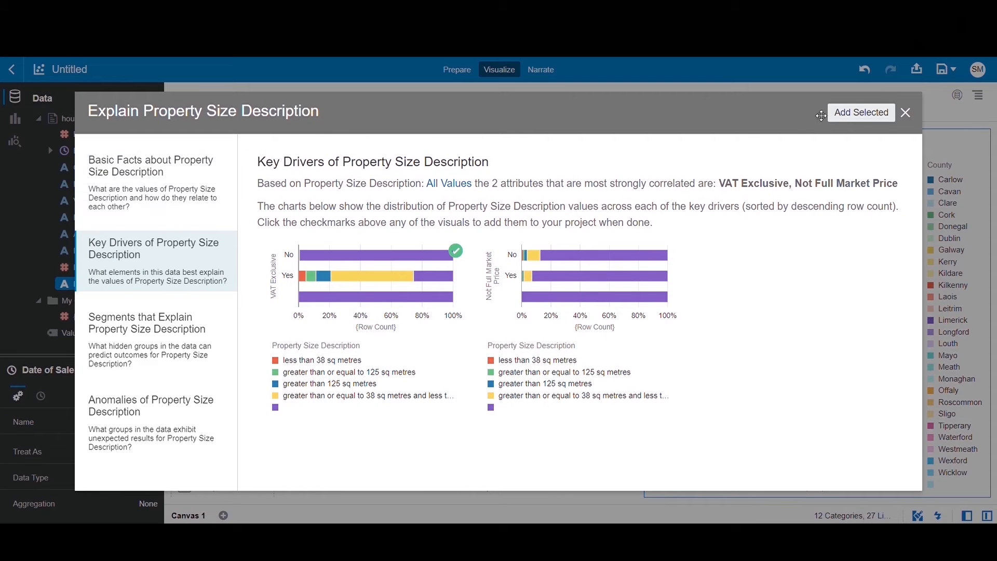
{"action": "left_click", "coordinate": [853, 115]}
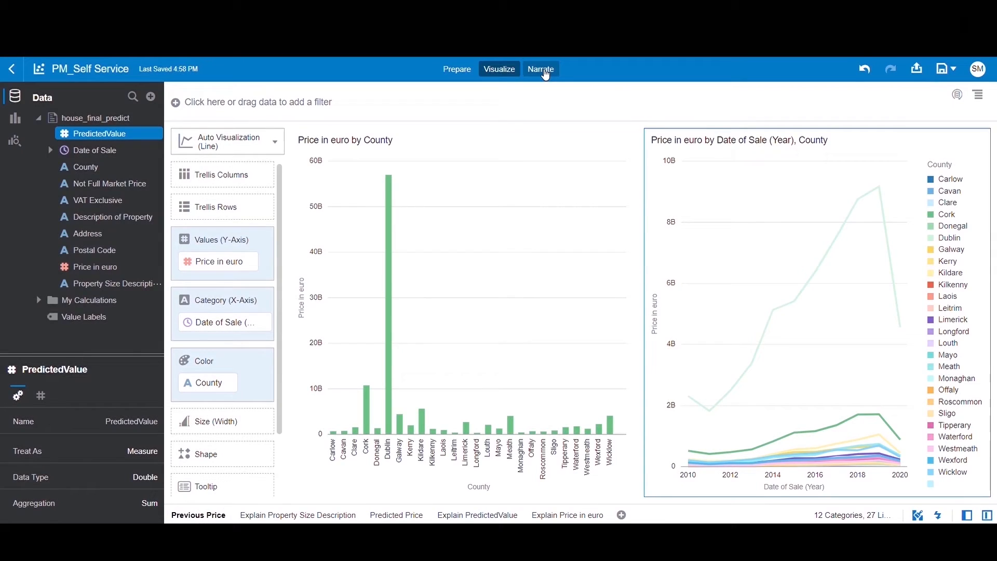
Build a story in PM_Self Service from the Predicted Price, Explain PredictedValue and Explain Price in euro canvases.
{"action": "left_click", "coordinate": [544, 72]}
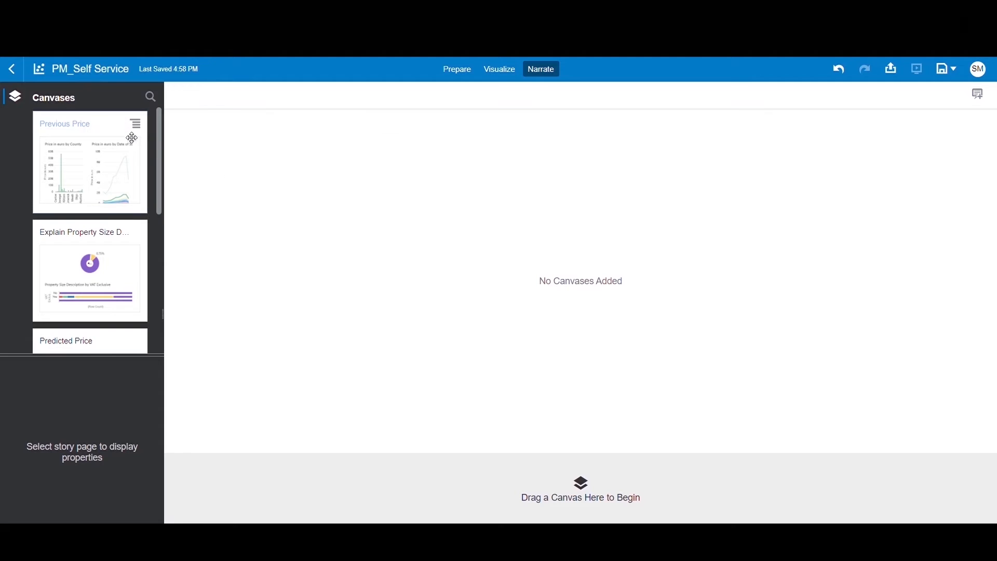
{"action": "scroll", "coordinate": [161, 149], "scroll_direction": "down", "scroll_amount": 3}
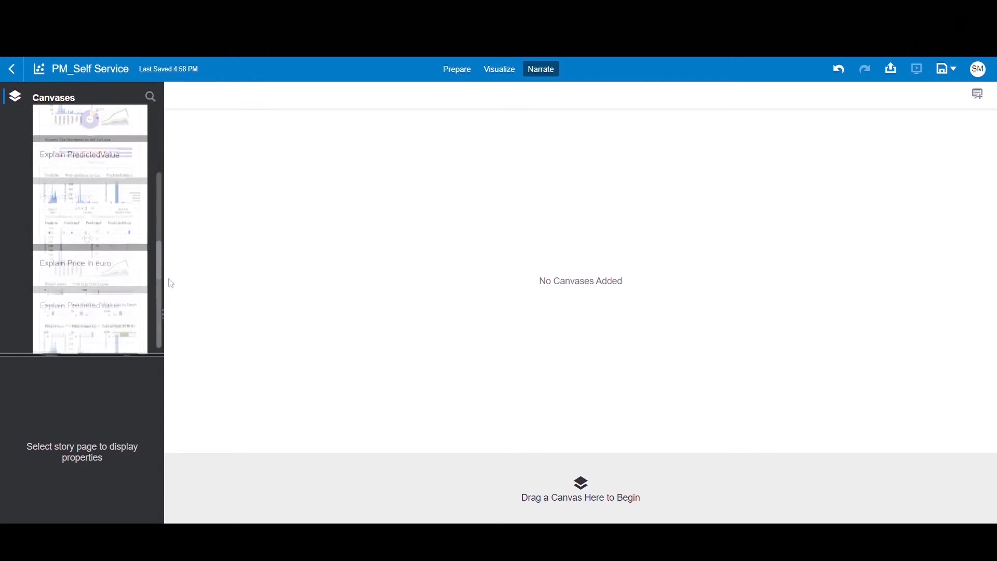
{"action": "left_click_drag", "start_coordinate": [91, 234], "coordinate": [259, 223]}
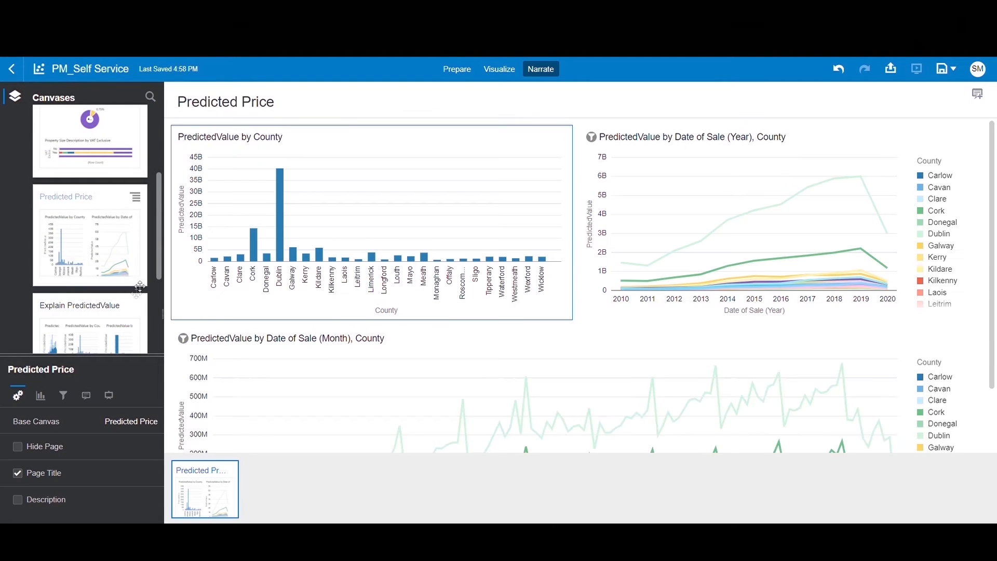
{"action": "left_click_drag", "start_coordinate": [125, 314], "coordinate": [270, 470]}
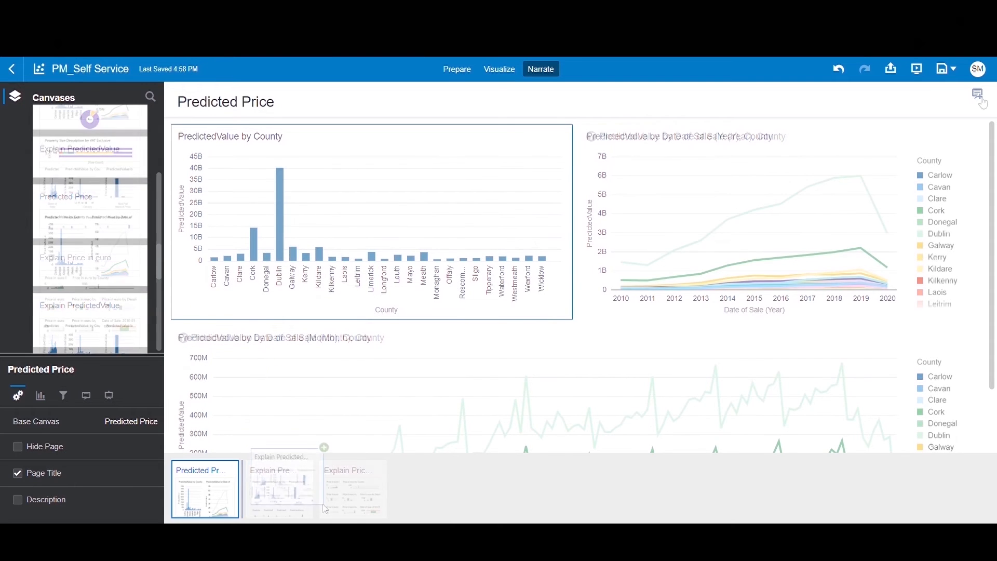
Add the note "Predicted Price Value By County" over the county chart on the Predicted Price page and present the story.
{"action": "left_click", "coordinate": [984, 103]}
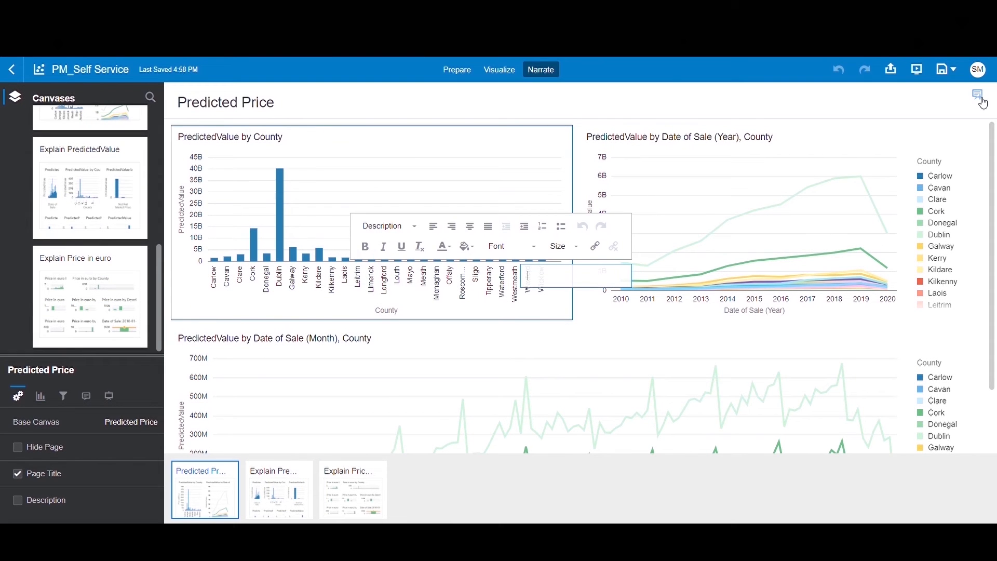
{"action": "left_click", "coordinate": [596, 277]}
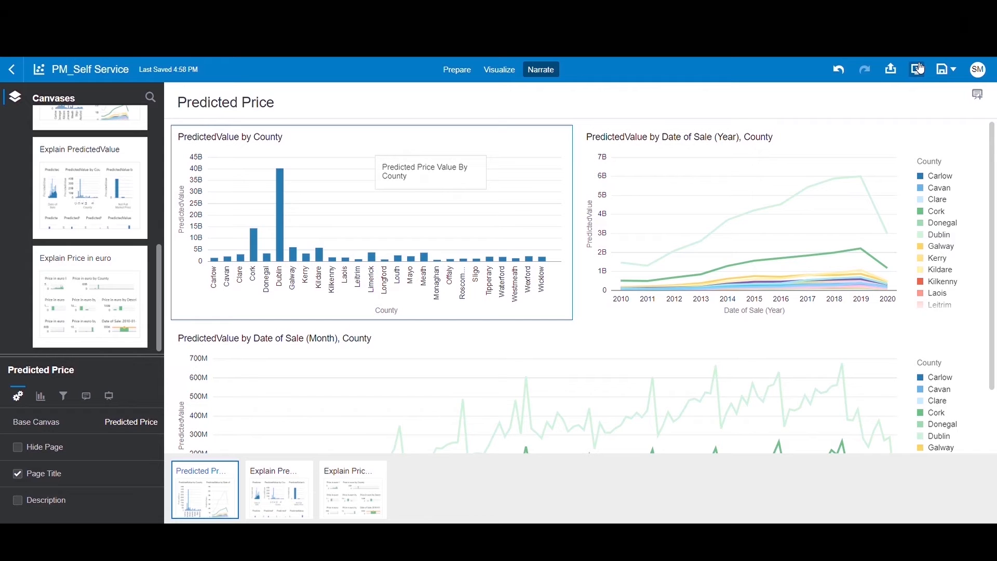
{"action": "left_click", "coordinate": [920, 69]}
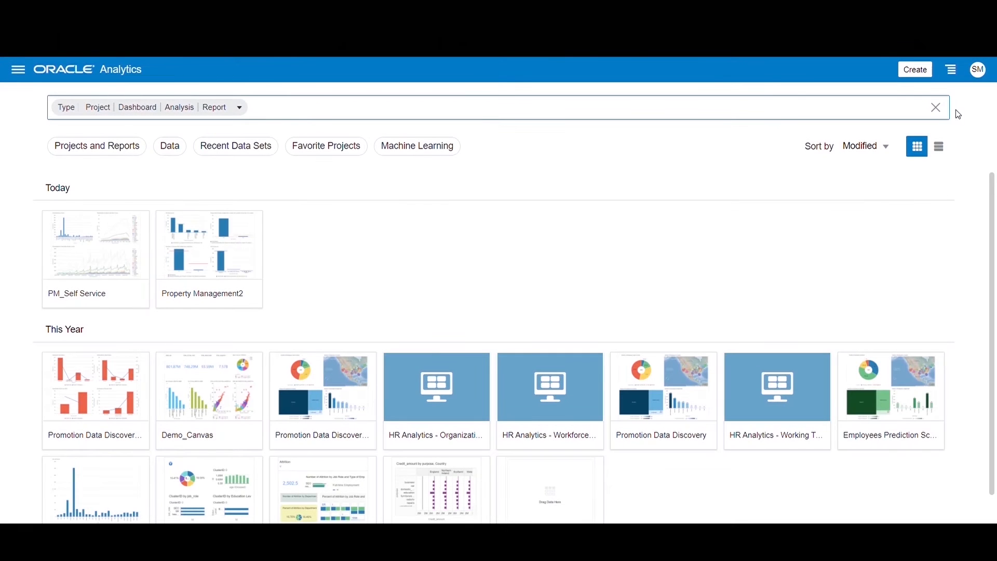
Set up an import of the HR Analytics SM project file with Import Permissions enabled, and dismiss it without importing.
{"action": "left_click", "coordinate": [955, 69]}
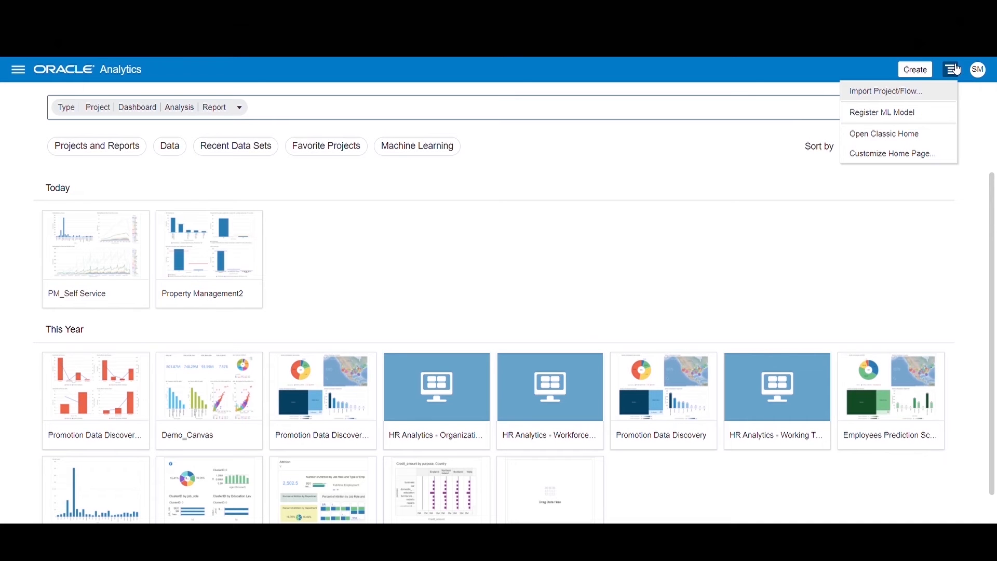
{"action": "left_click", "coordinate": [898, 94]}
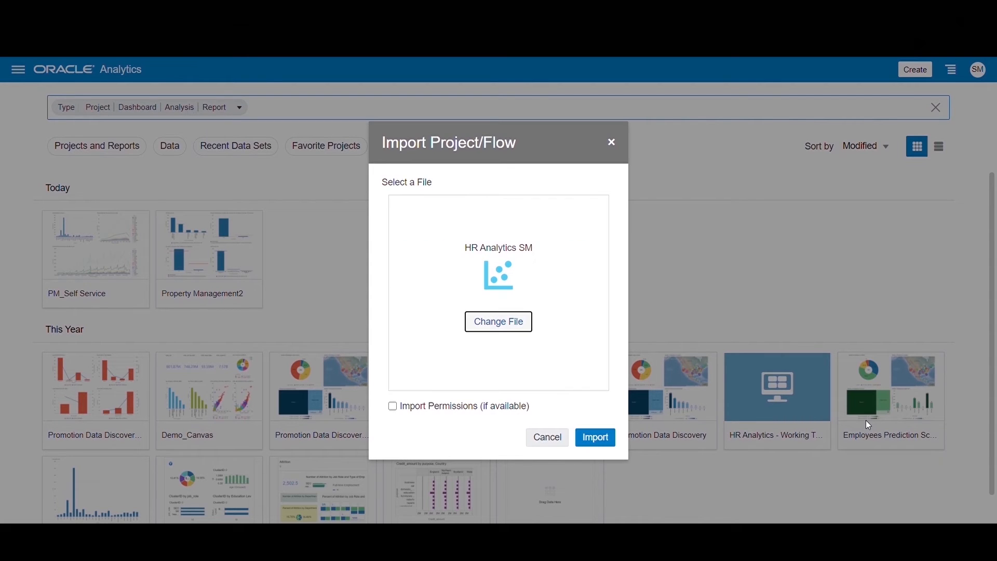
{"action": "left_click", "coordinate": [394, 407]}
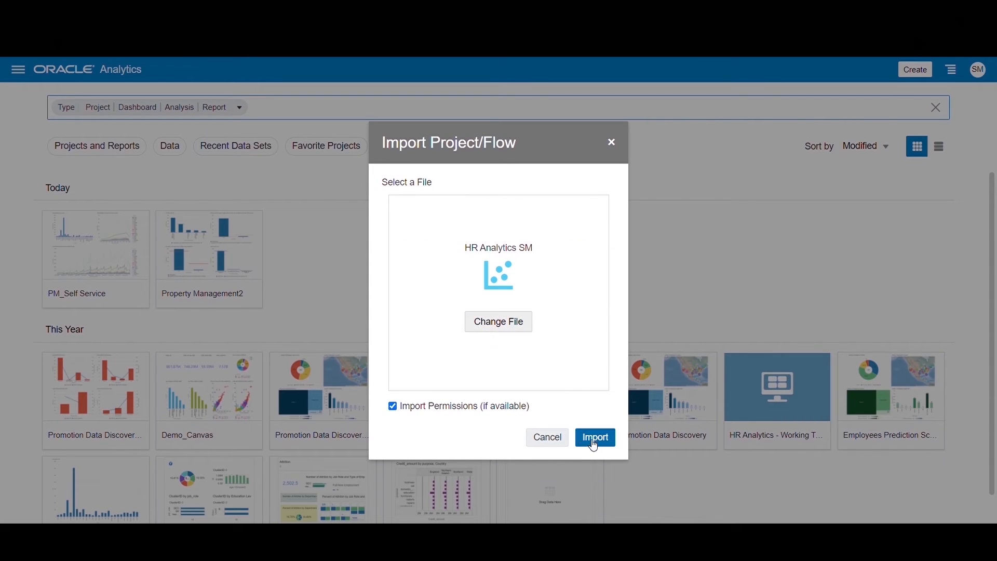
{"action": "left_click", "coordinate": [617, 146]}
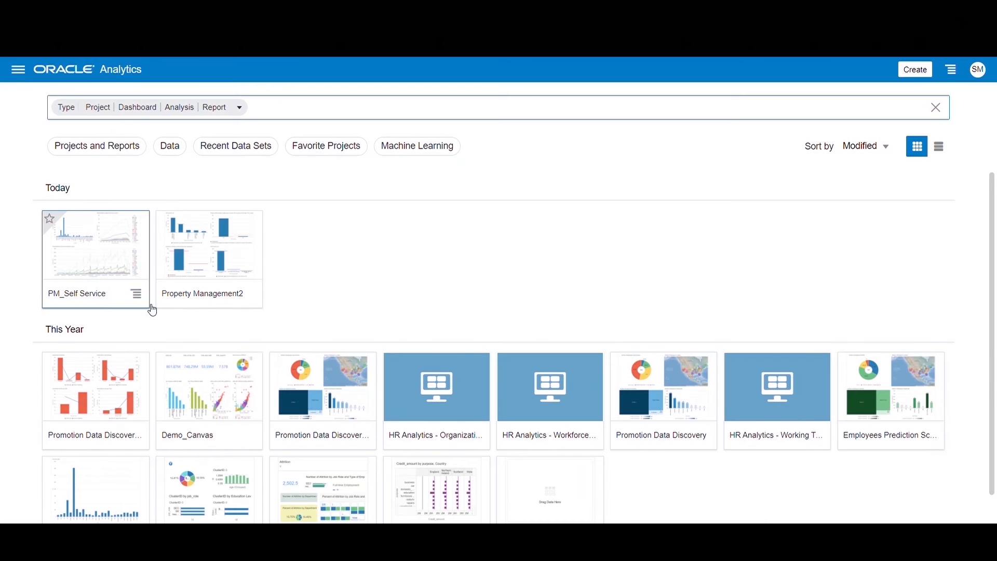
{"action": "left_click", "coordinate": [143, 303]}
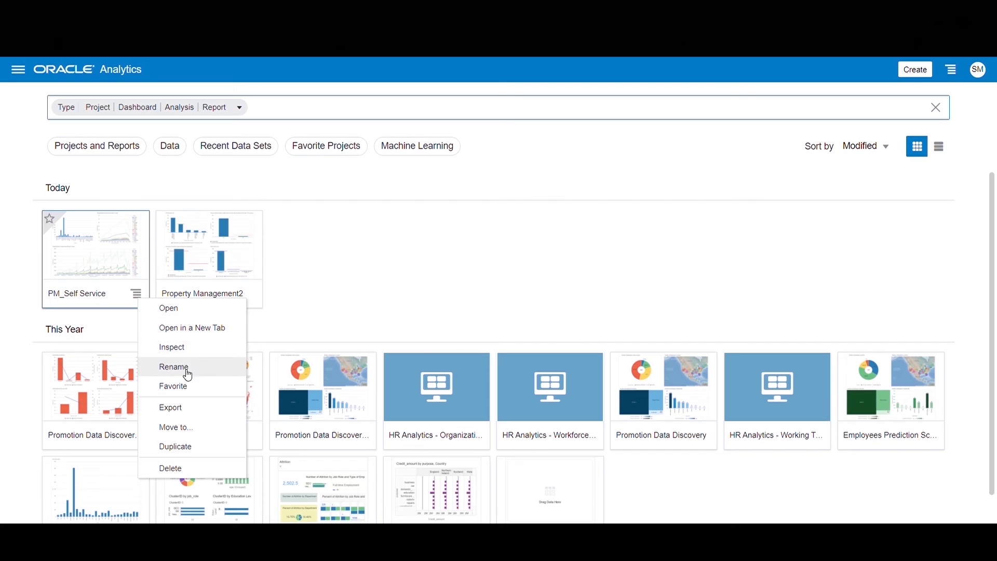
{"action": "left_click", "coordinate": [187, 433]}
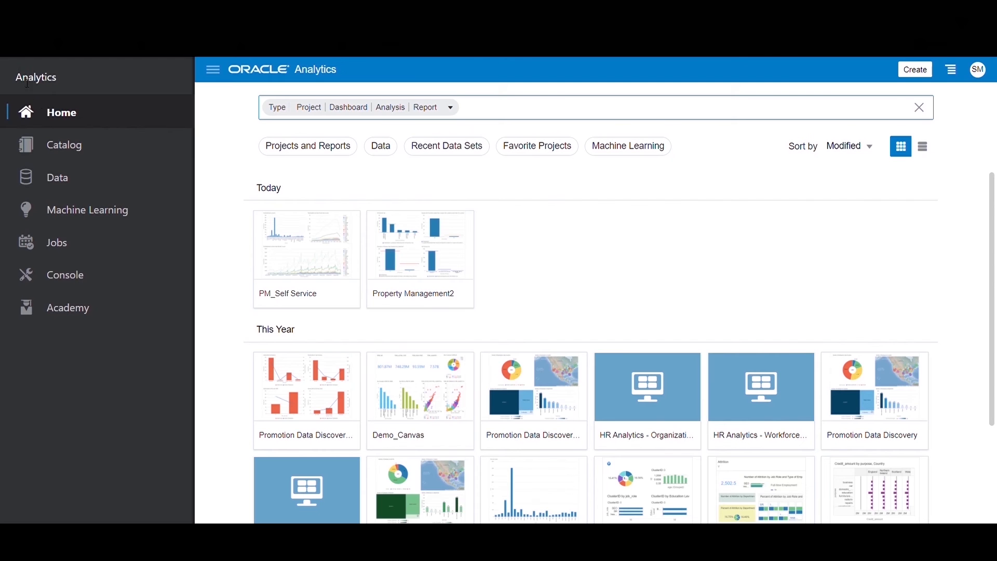
Inspect the properties of the PM_Self Service project in the catalog's shared People Centric Analytics folder.
{"action": "left_click", "coordinate": [69, 145]}
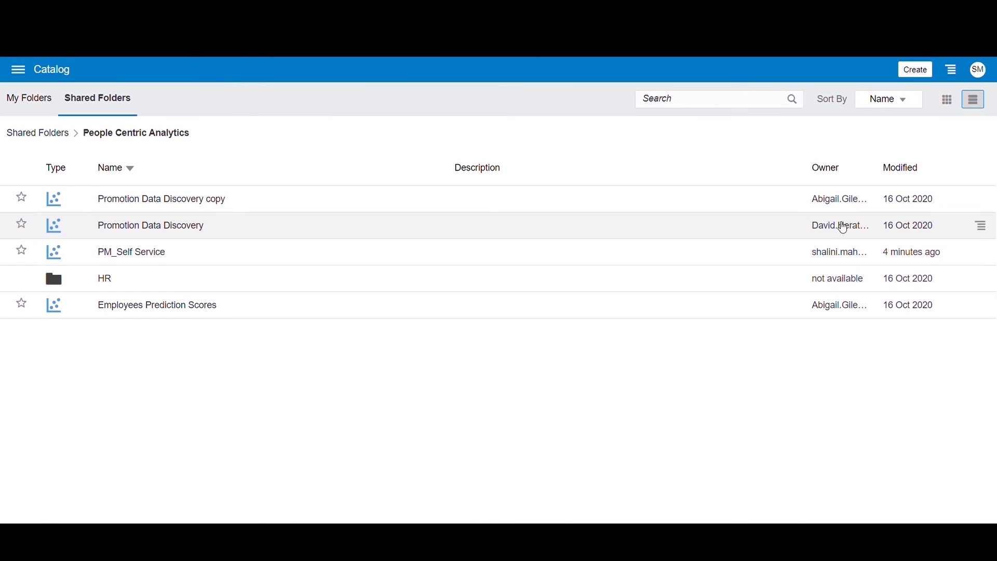
{"action": "left_click", "coordinate": [983, 254]}
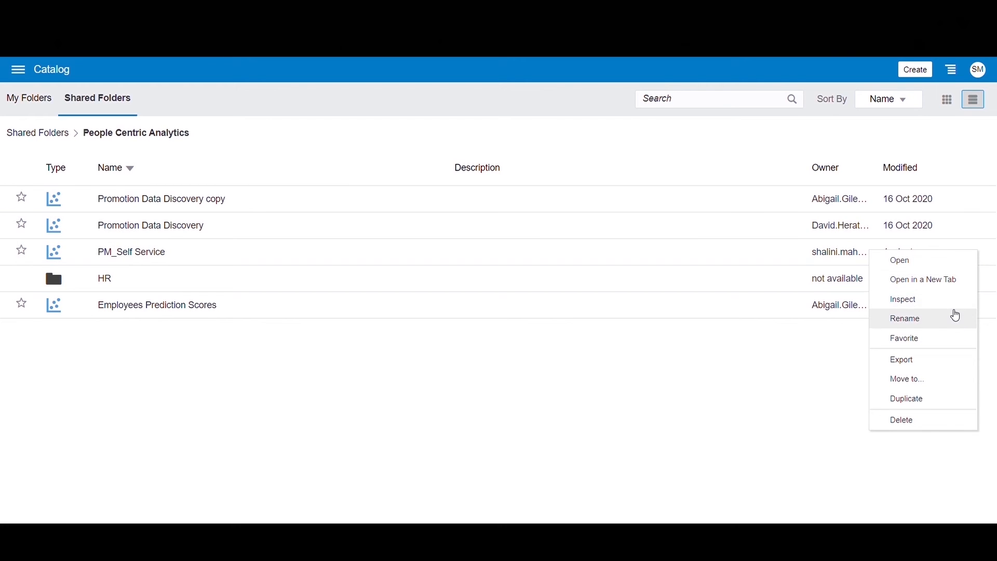
{"action": "left_click", "coordinate": [954, 308]}
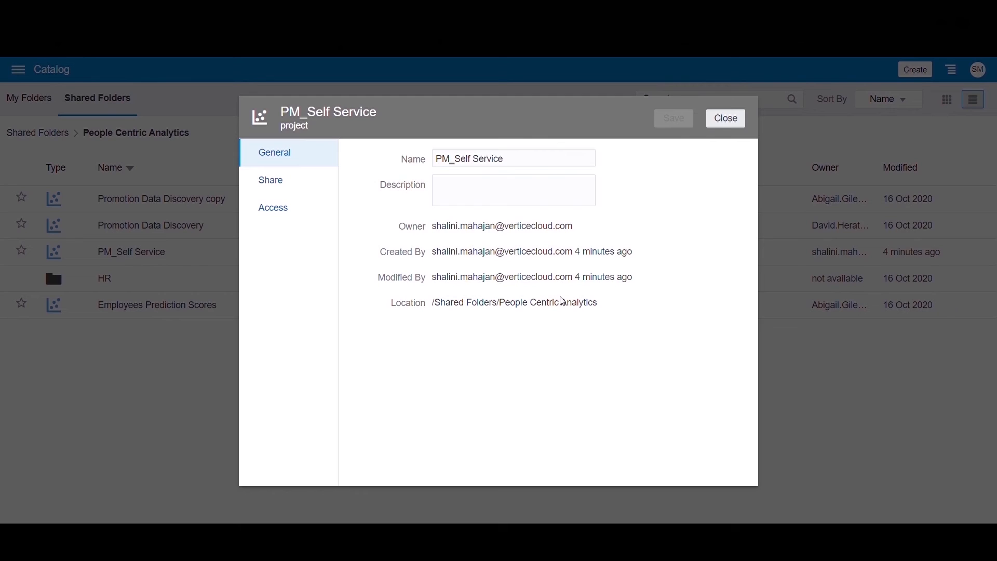
Review the Share and Access permissions of PM_Self Service for its users and roles, and close its properties.
{"action": "left_click", "coordinate": [280, 187]}
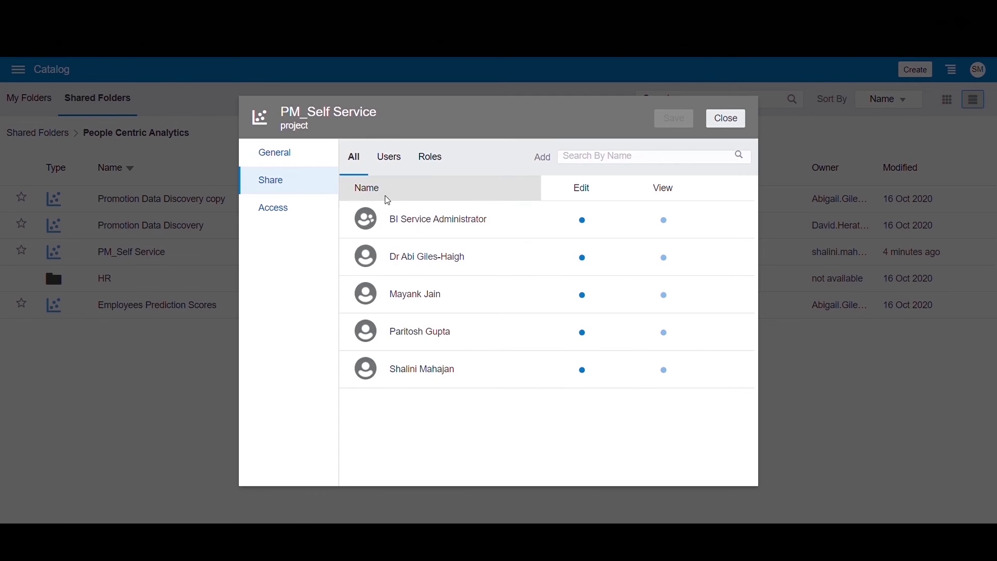
{"action": "left_click", "coordinate": [398, 168]}
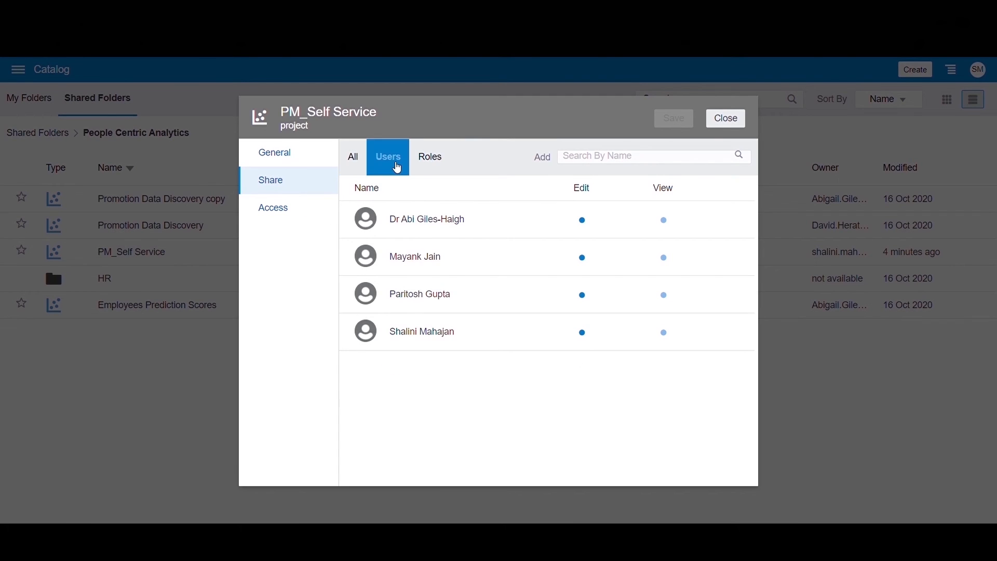
{"action": "left_click", "coordinate": [436, 163]}
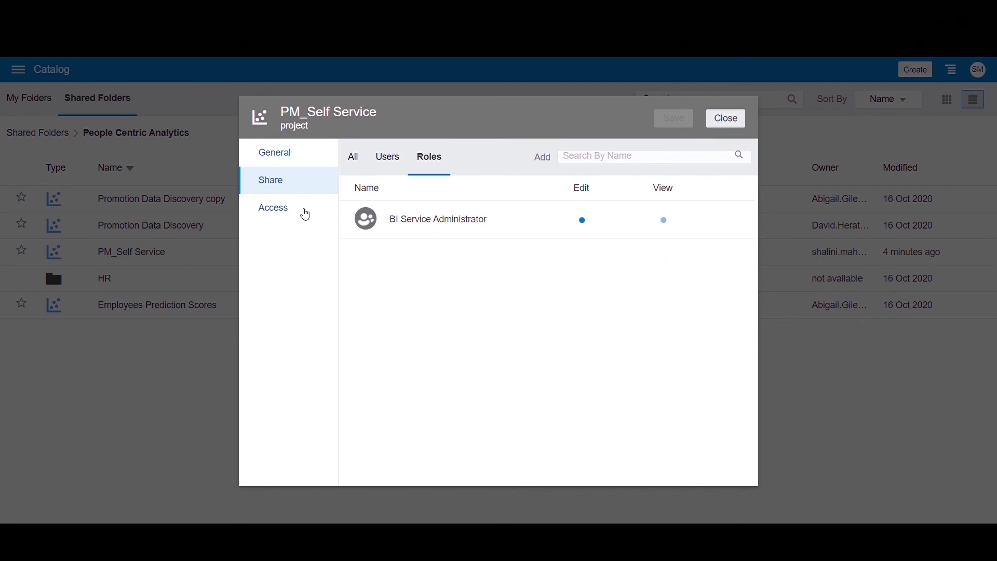
{"action": "left_click", "coordinate": [306, 214]}
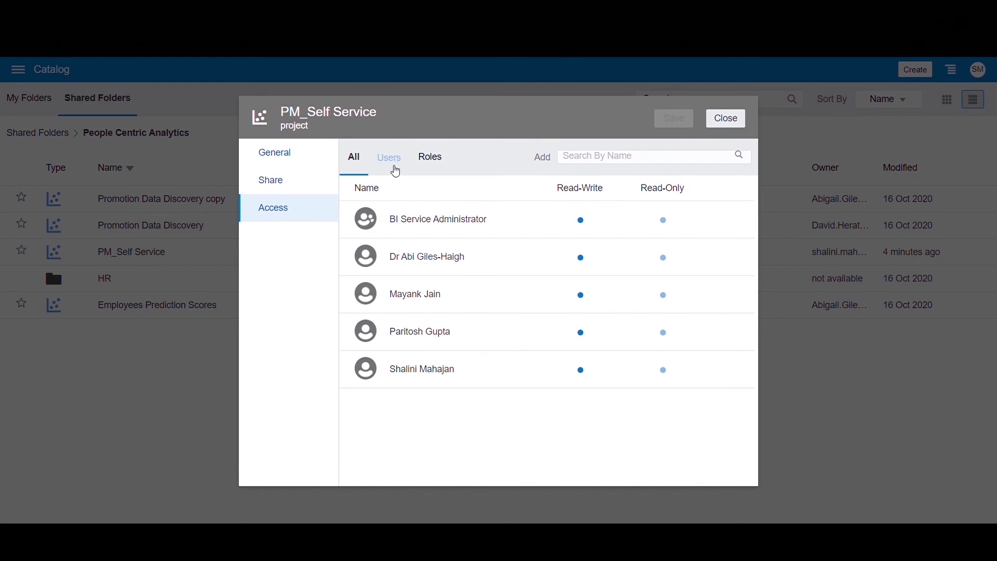
{"action": "left_click", "coordinate": [390, 162]}
{"action": "left_click", "coordinate": [429, 160]}
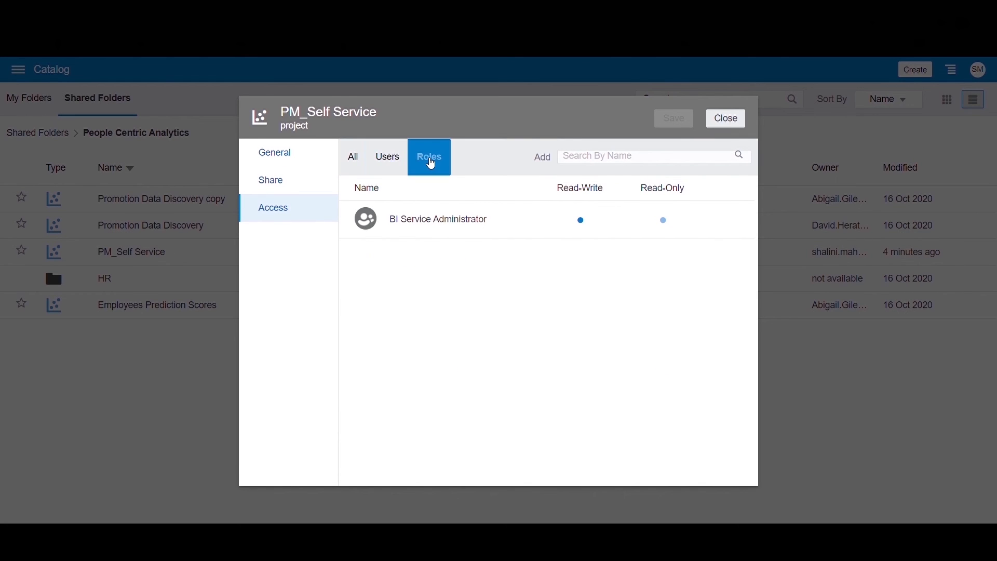
{"action": "left_click", "coordinate": [741, 128]}
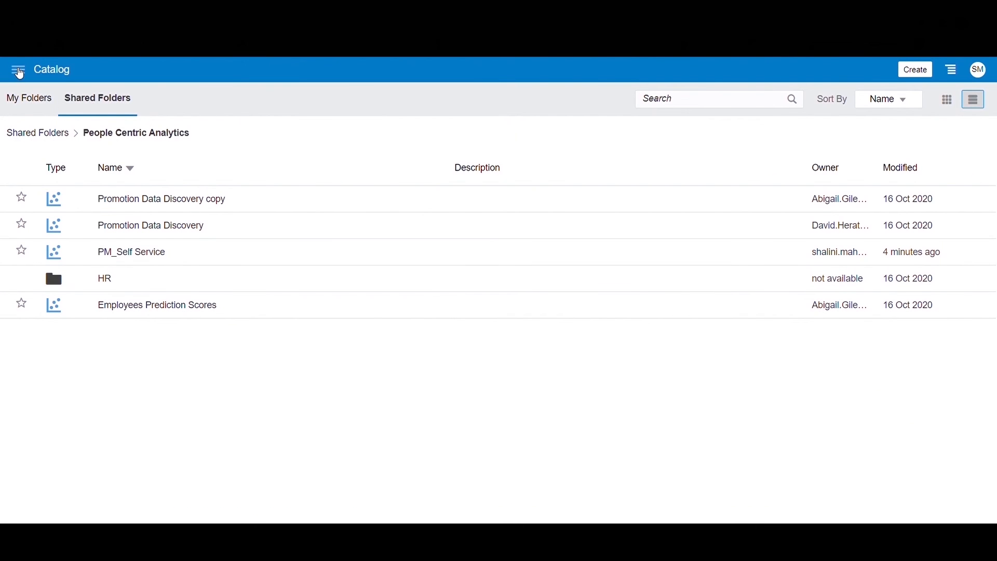
Set up an export of PM_Self Service from Home including connection credentials and permissions, enter and confirm the Protect Password, and cancel the export.
{"action": "left_click", "coordinate": [11, 72]}
{"action": "left_click", "coordinate": [59, 111]}
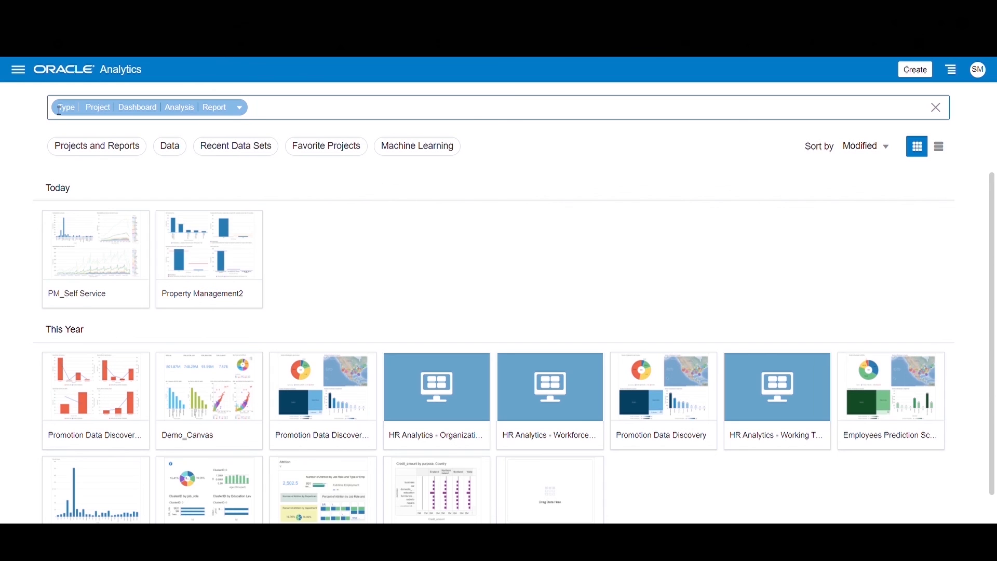
{"action": "left_click", "coordinate": [136, 294]}
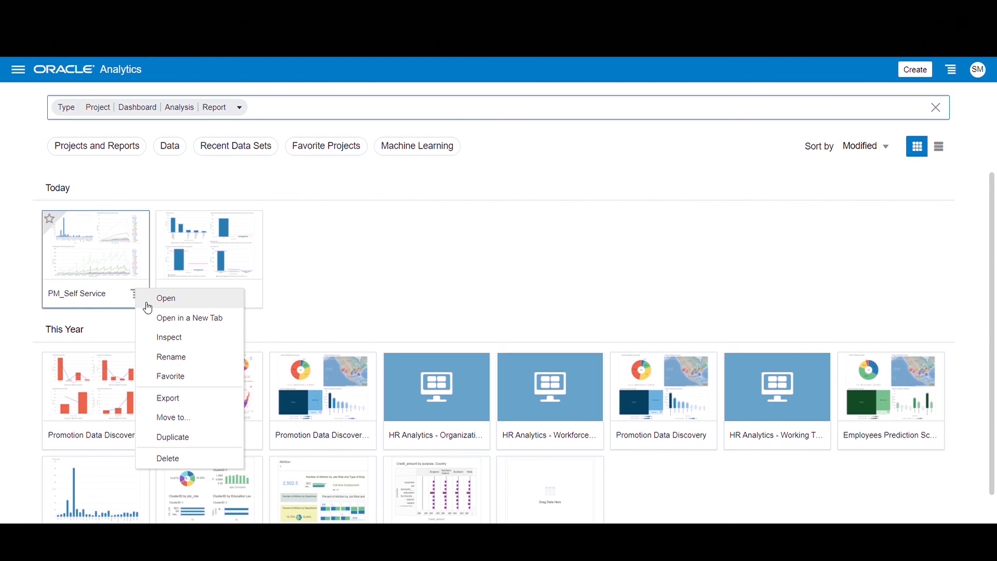
{"action": "left_click", "coordinate": [176, 399]}
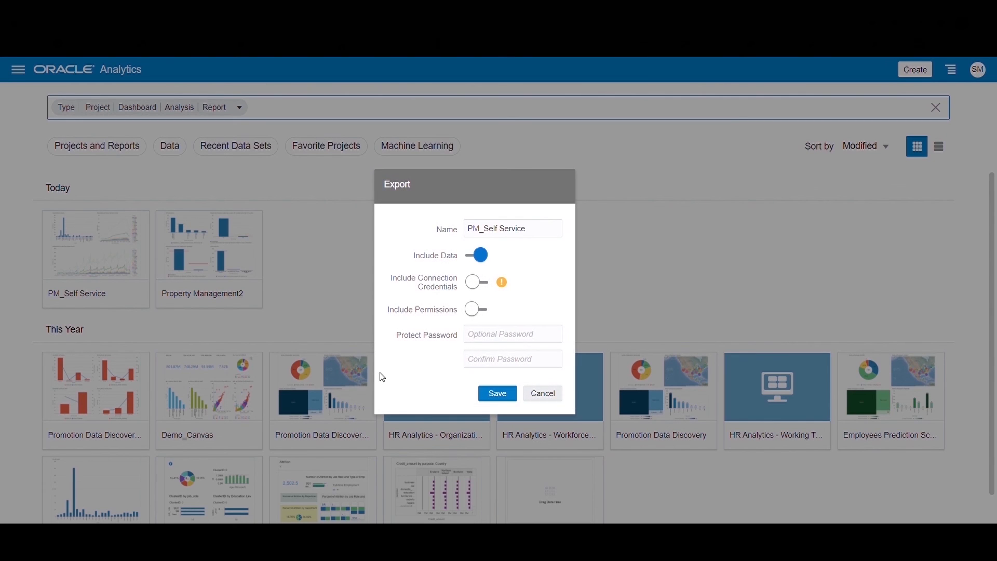
{"action": "left_click", "coordinate": [470, 286]}
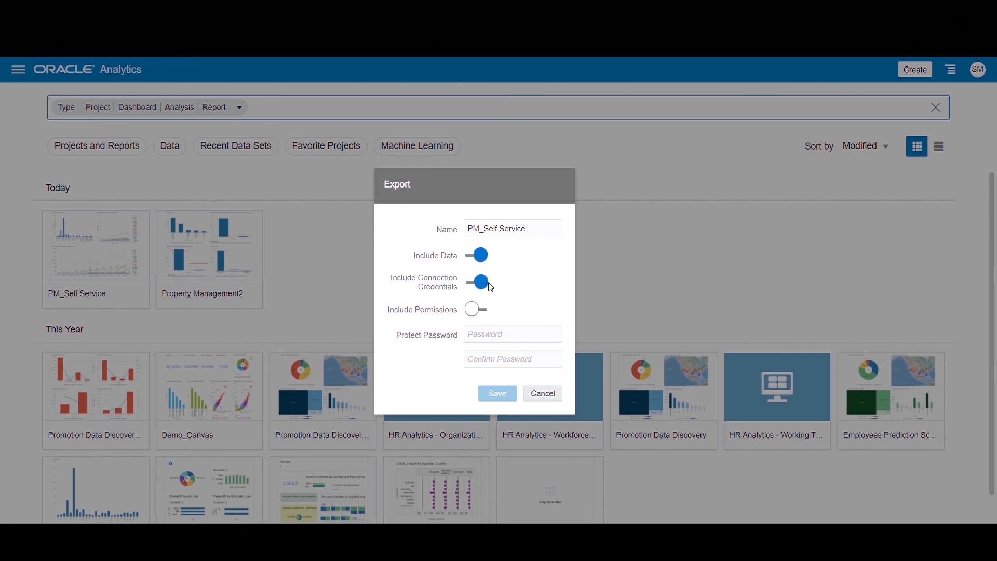
{"action": "left_click", "coordinate": [476, 309]}
{"action": "type", "text": "a****"}
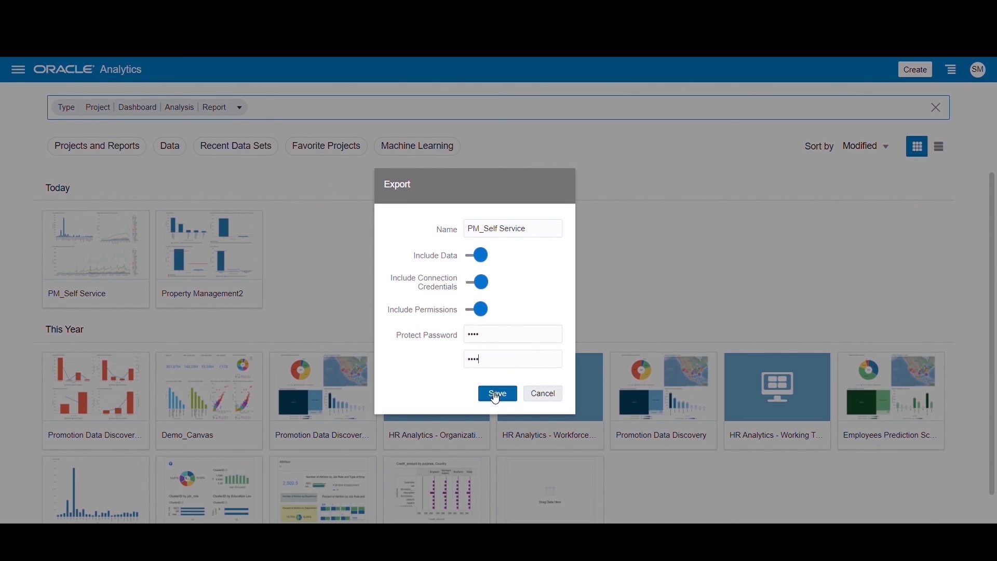
{"action": "left_click", "coordinate": [541, 393]}
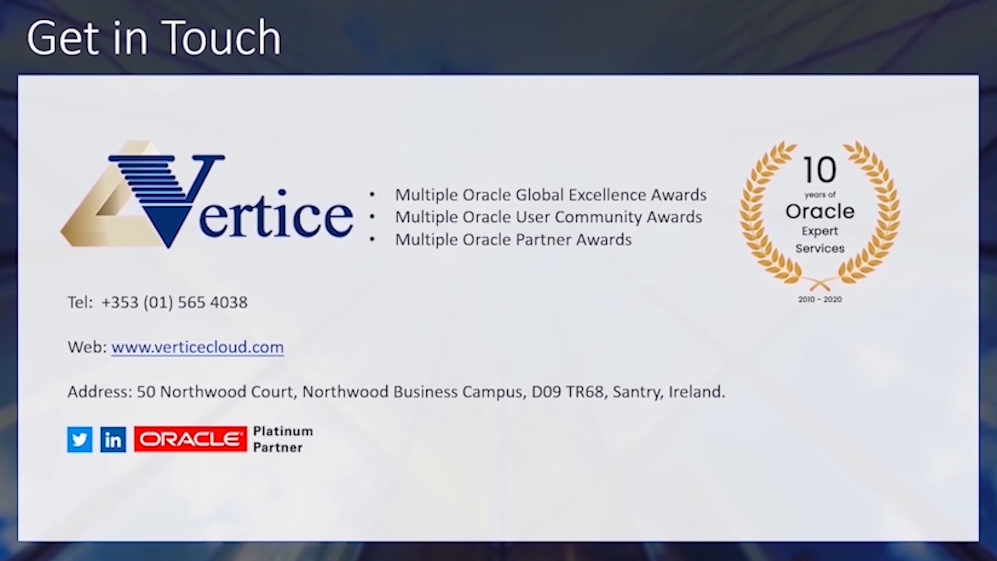